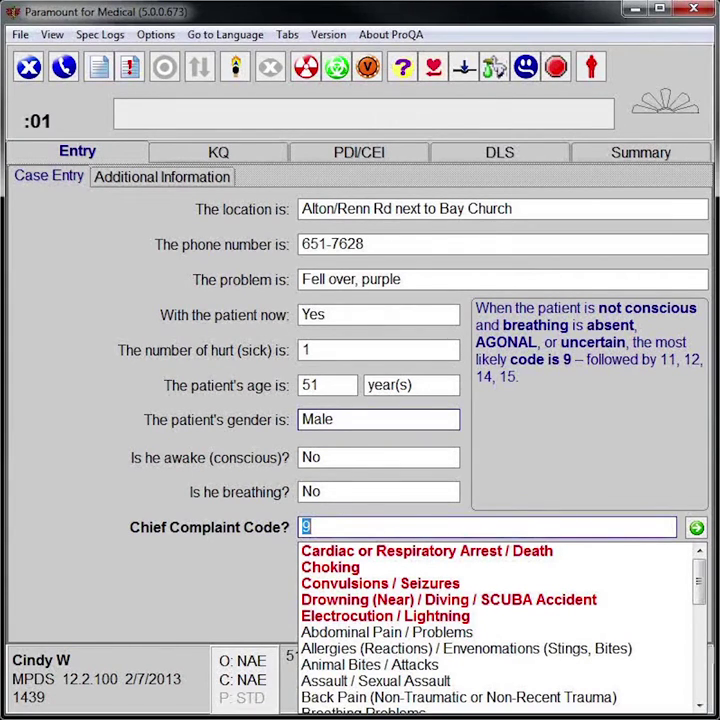
# - Re-enter the case: 'Fell over, purple', one patient aged 51, not awake and not breathing
pyautogui.press('Return')
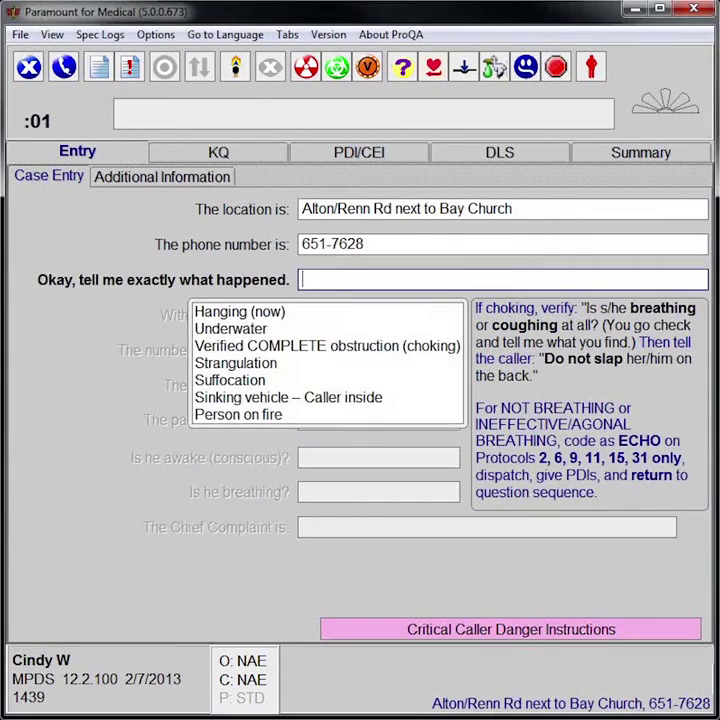
pyautogui.write('Fell over, purple')
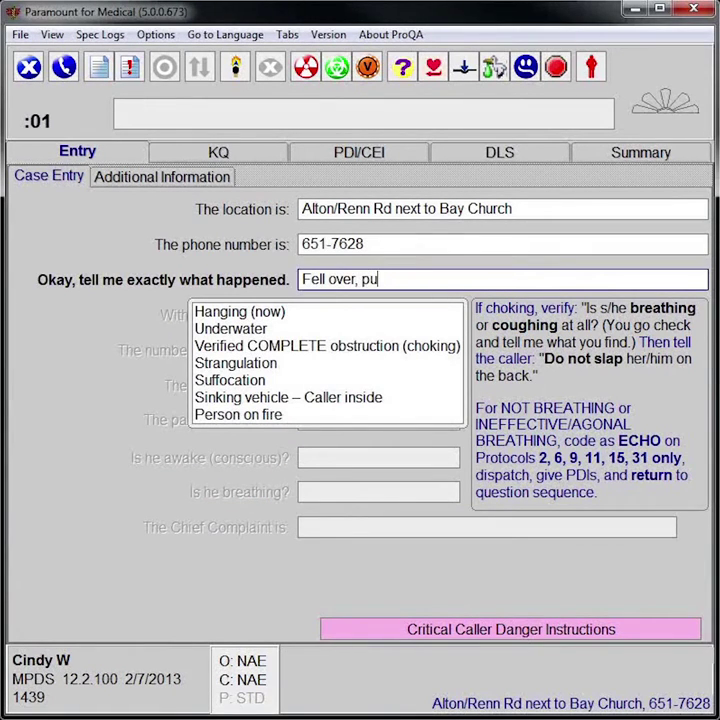
pyautogui.press('Return')
pyautogui.press('Return')
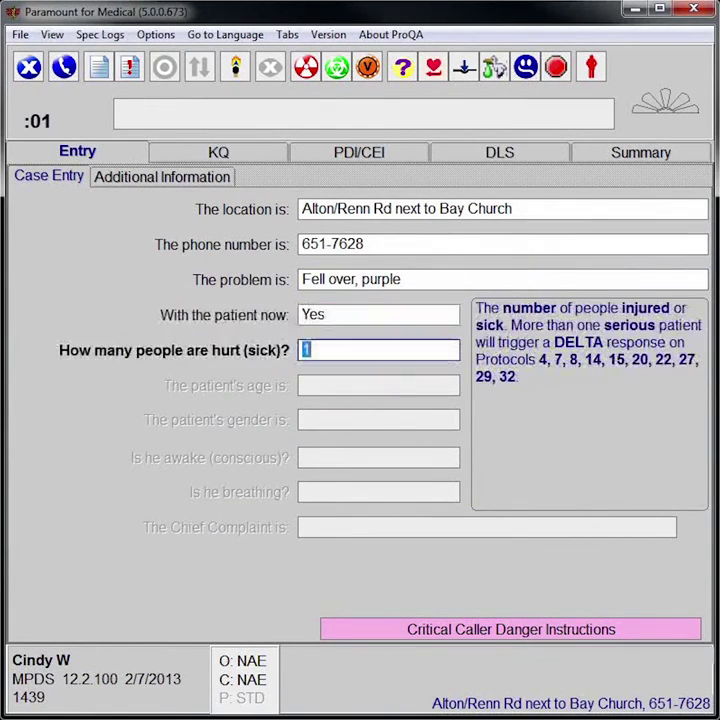
pyautogui.write('1')
pyautogui.press('Return')
pyautogui.write('51')
pyautogui.press('Return')
pyautogui.press('Return')
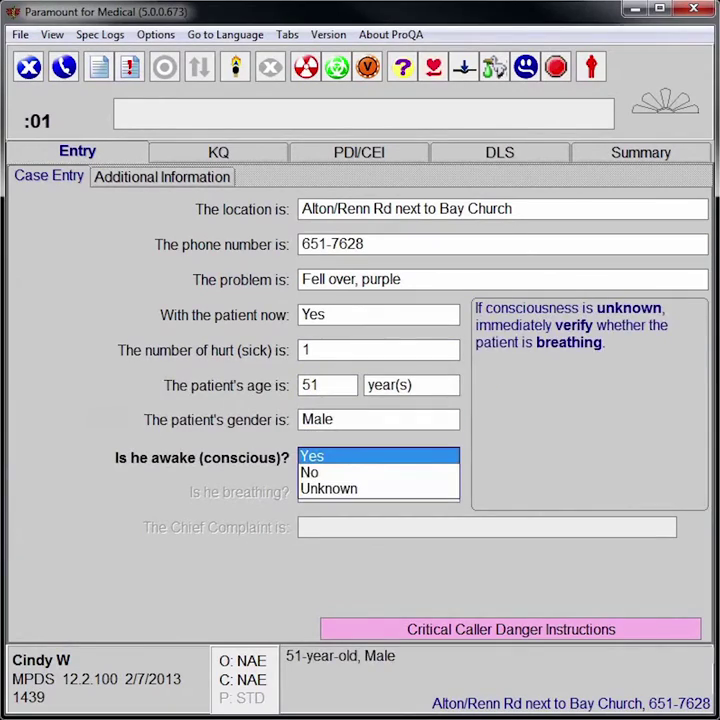
pyautogui.press('Down')
pyautogui.press('Return')
pyautogui.press('Return')
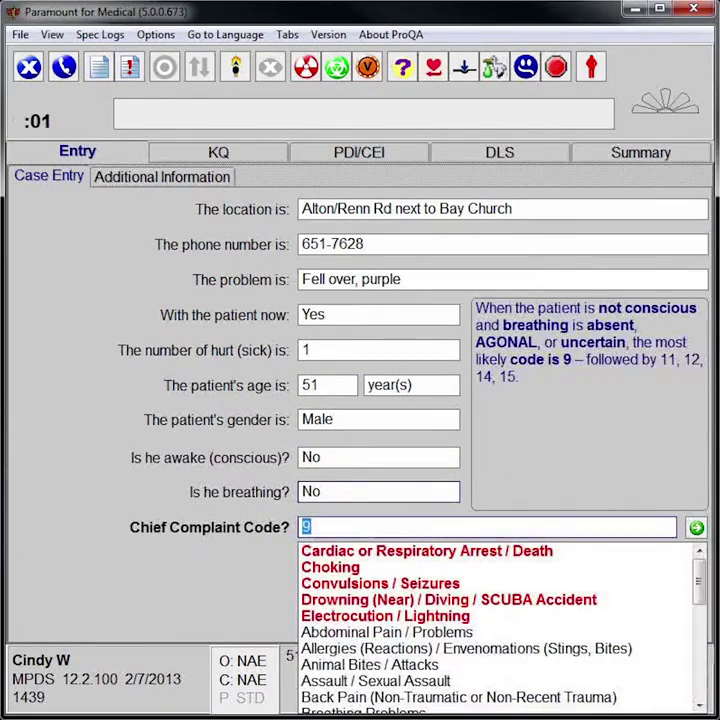
pyautogui.press('Return')
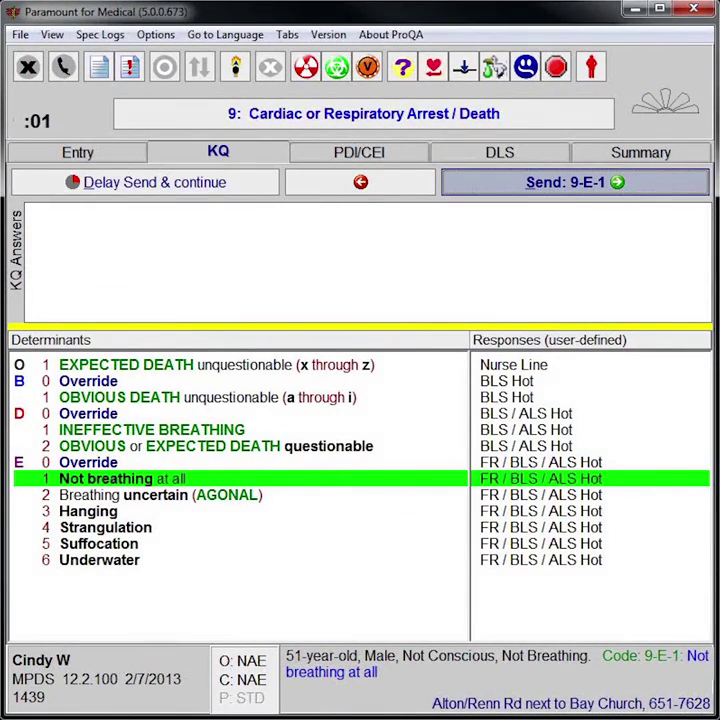
pyautogui.press('Return')
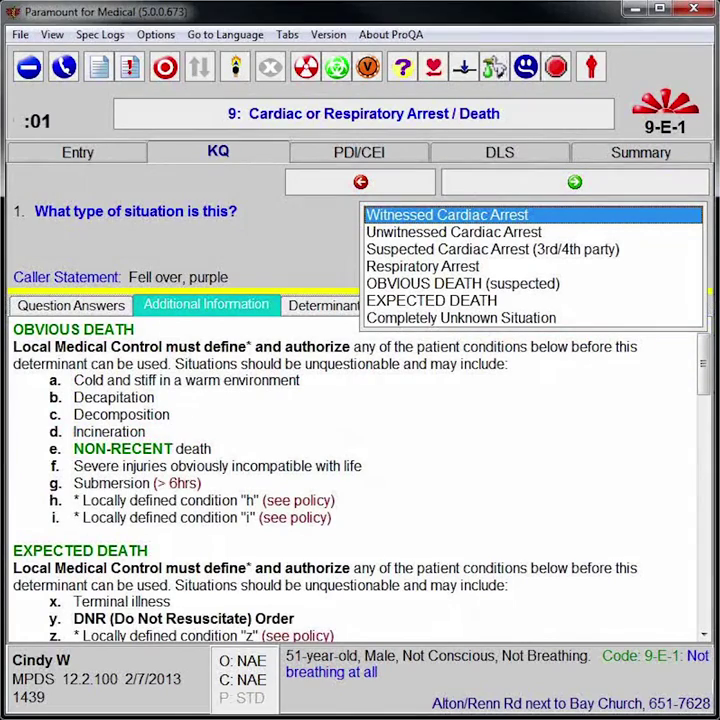
pyautogui.press('Escape')
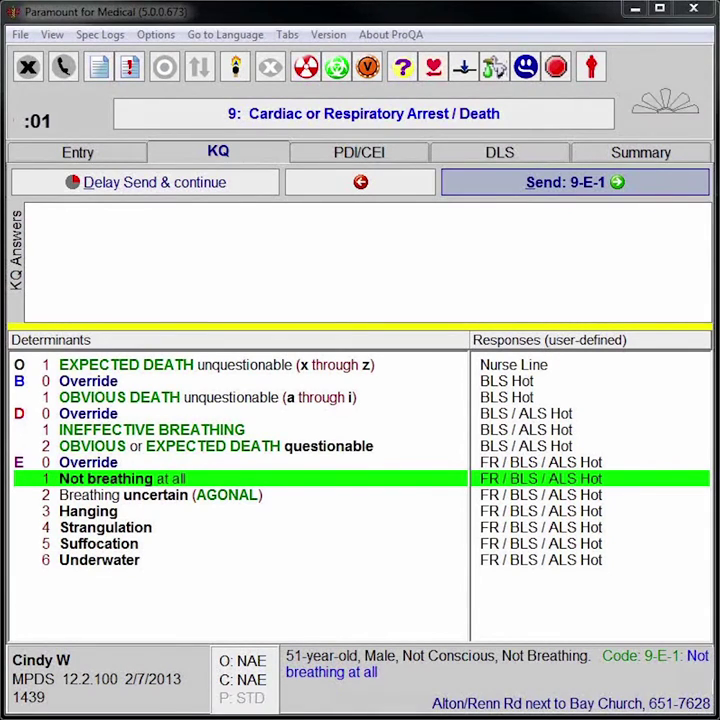
# - Send 9-E-1, recording a witnessed cardiac arrest with no AED available
pyautogui.press('Return')
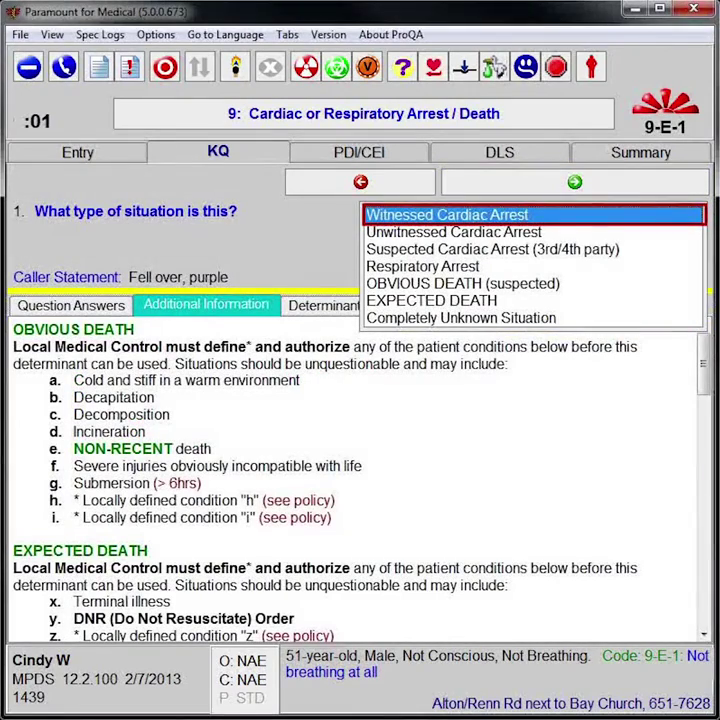
pyautogui.press('Return')
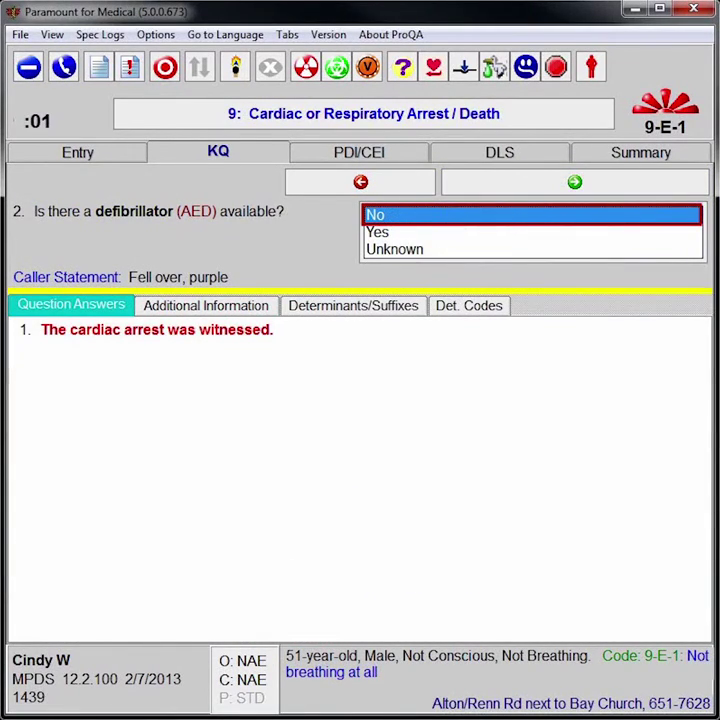
pyautogui.press('Return')
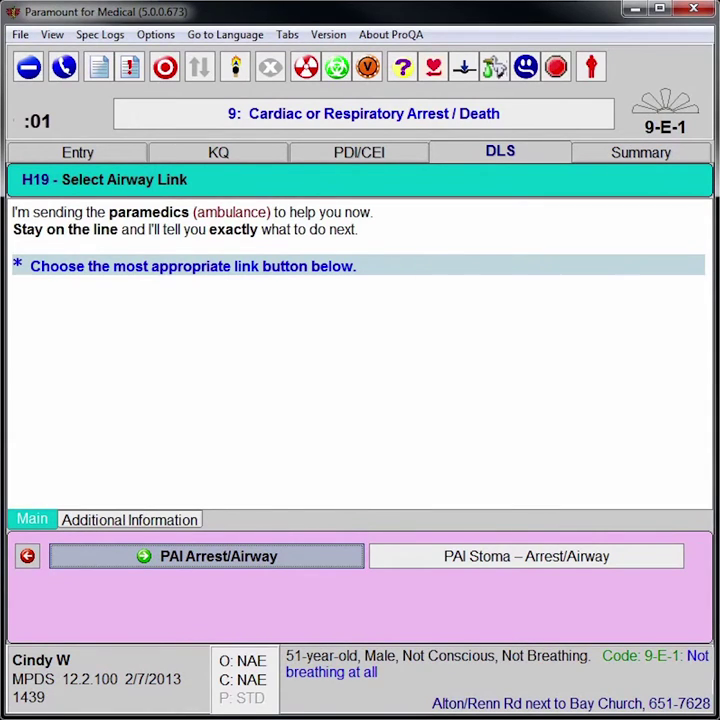
# - Follow the PAI Arrest/Airway path and confirm the caller is right by the patient
pyautogui.press('Return')
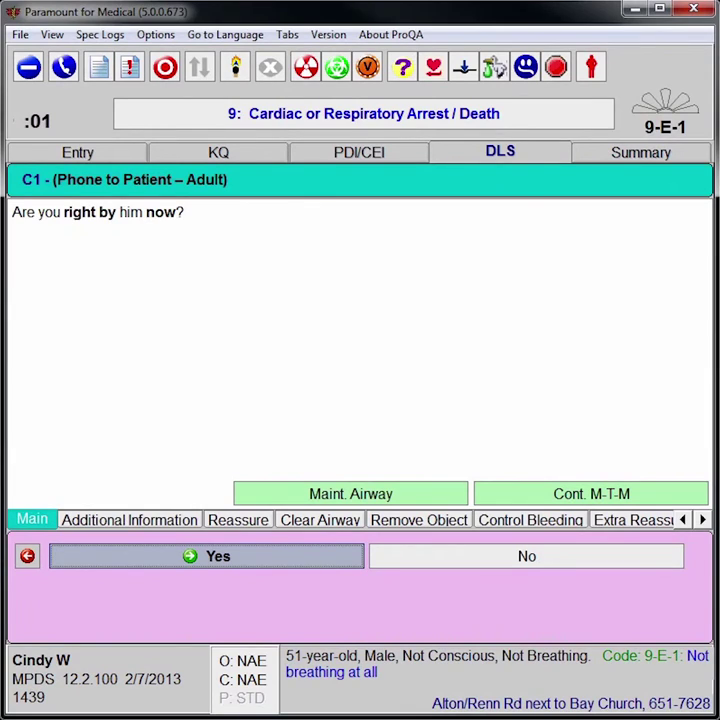
pyautogui.press('Return')
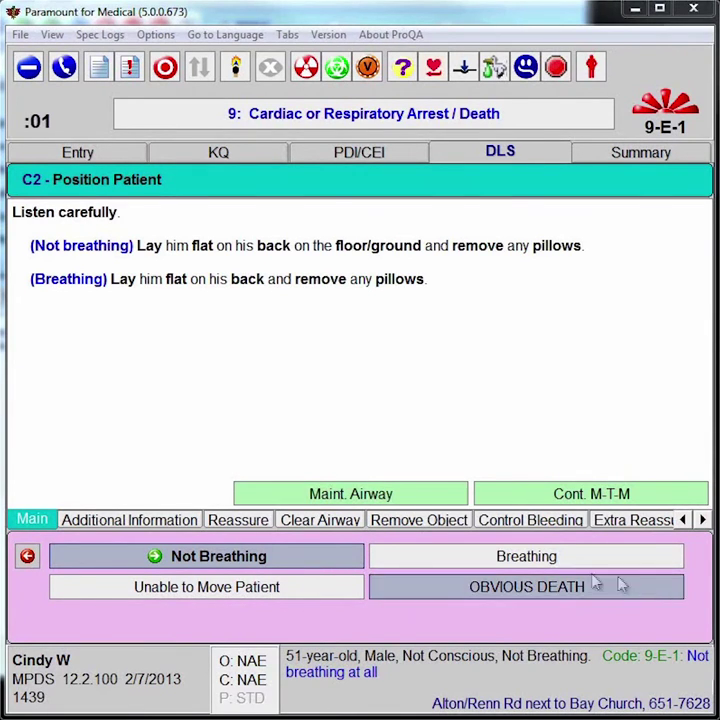
# - Review the Control Bleeding, Clear Airway and Reassure guidance, then go to Maint. Airway
pyautogui.click(506, 531)
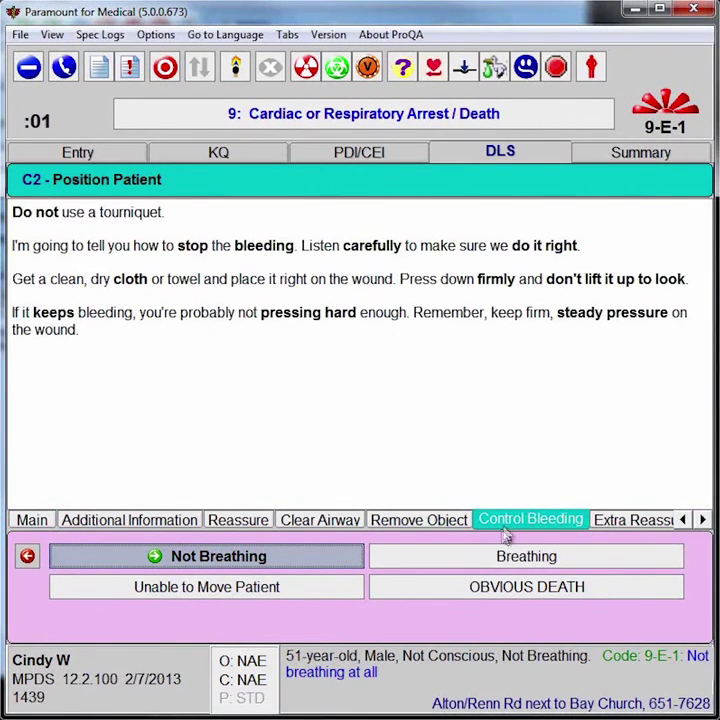
pyautogui.click(302, 529)
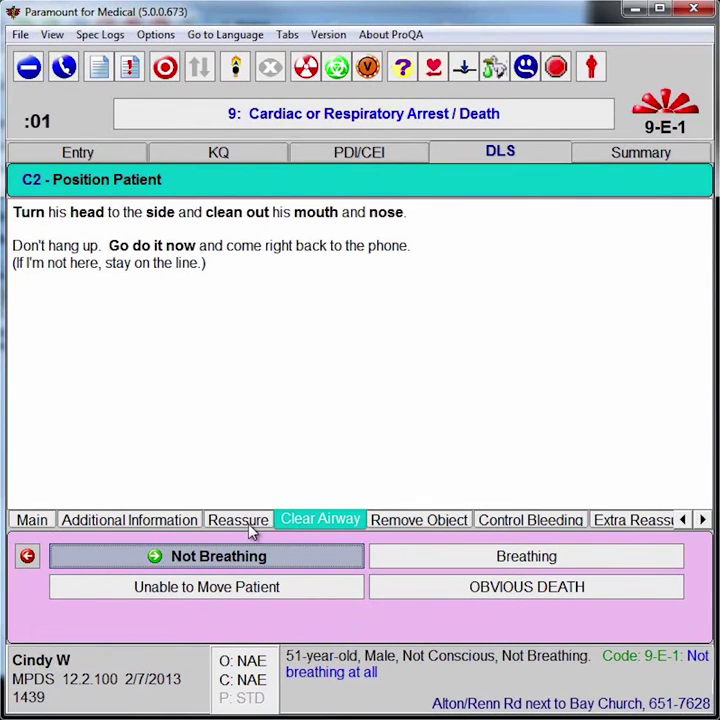
pyautogui.click(252, 530)
pyautogui.click(33, 521)
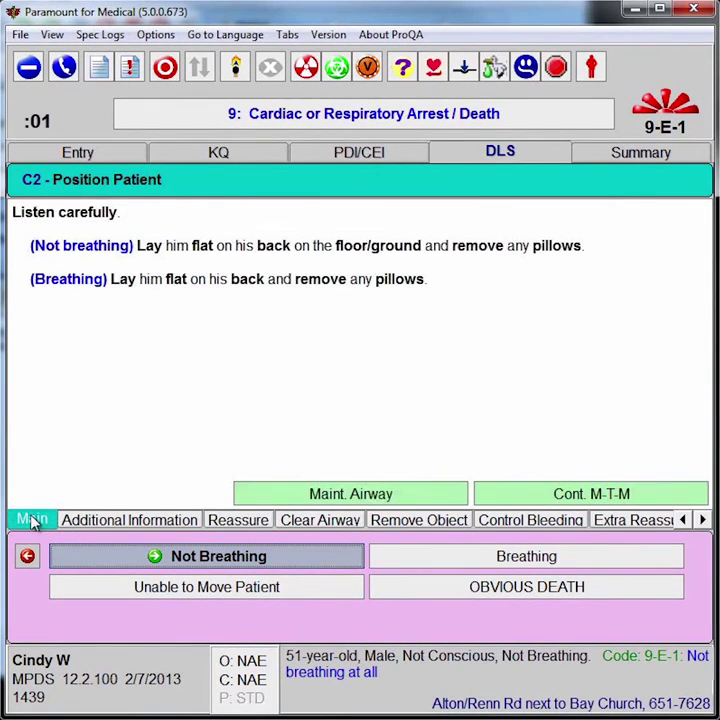
pyautogui.click(241, 493)
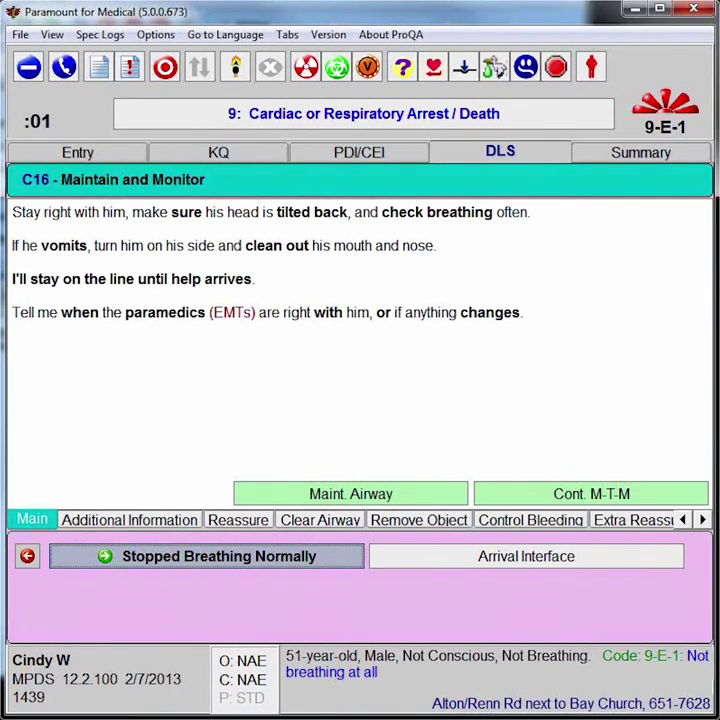
# - Advance from C16 Maintain and Monitor to C11 CPR (Compressions 1st/Refused M-T-M)
pyautogui.press('Return')
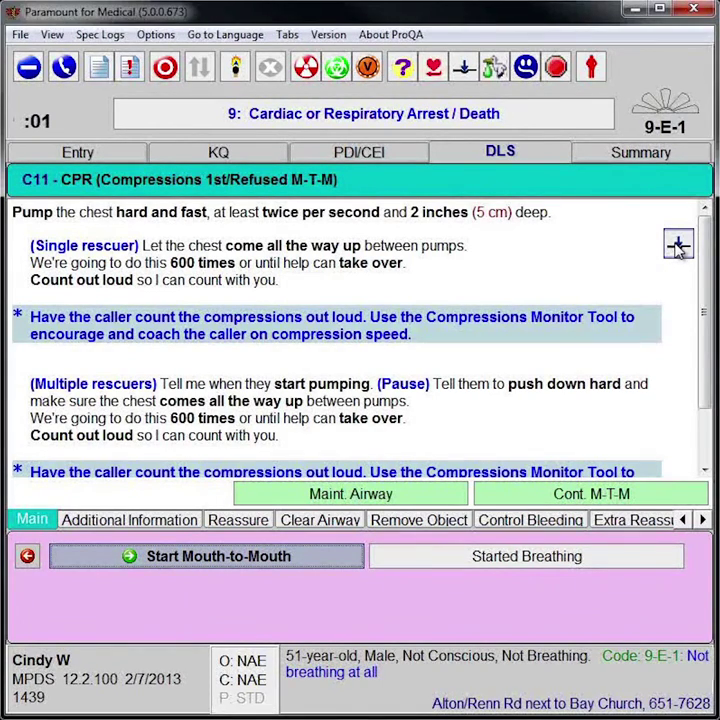
# - Start the Compressions Monitor counting 600 compressions for an adult aged 8 or over
pyautogui.click(678, 246)
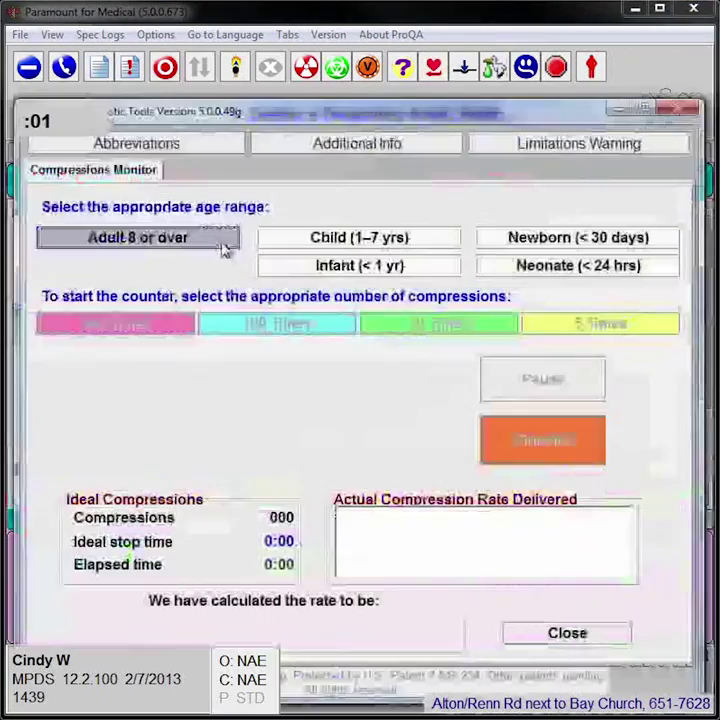
pyautogui.click(224, 246)
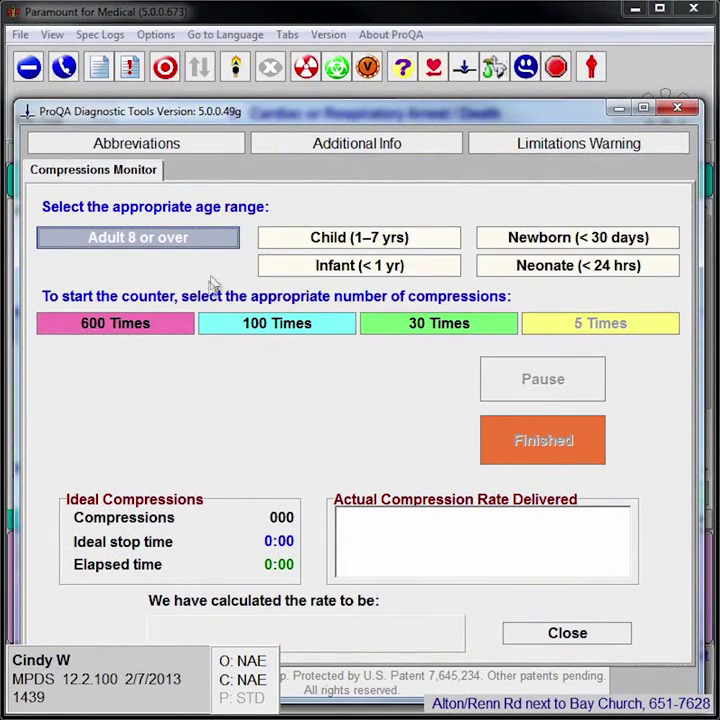
pyautogui.click(185, 330)
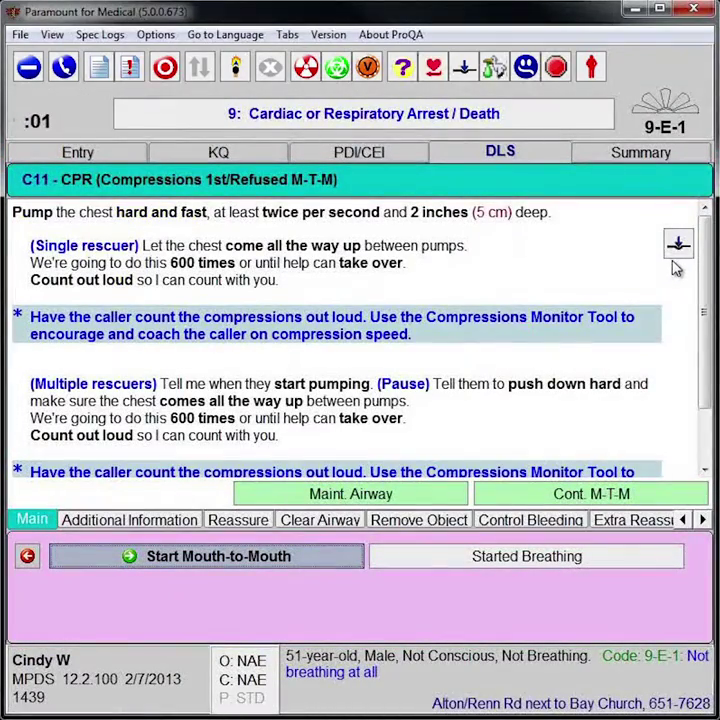
# - Reopen the Compressions Monitor to watch the running adult compression count
pyautogui.click(677, 248)
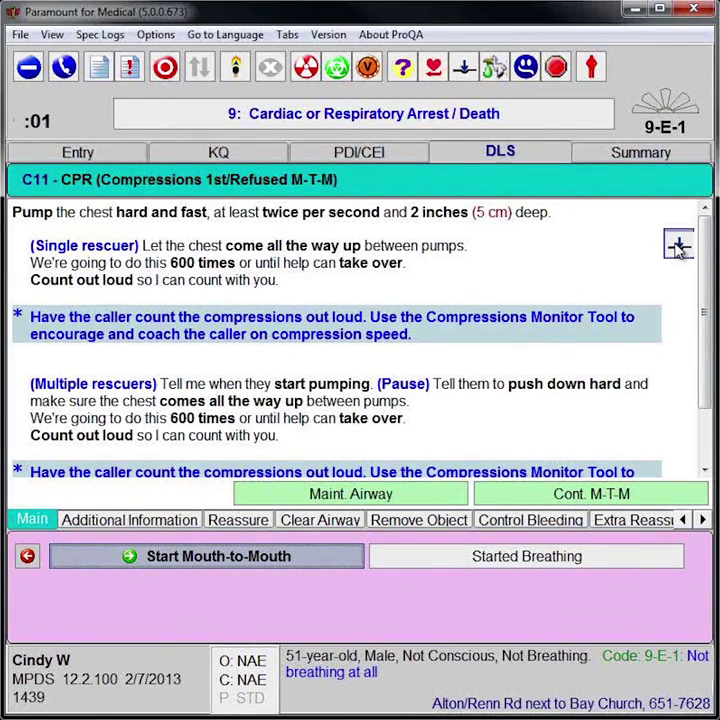
pyautogui.click(677, 248)
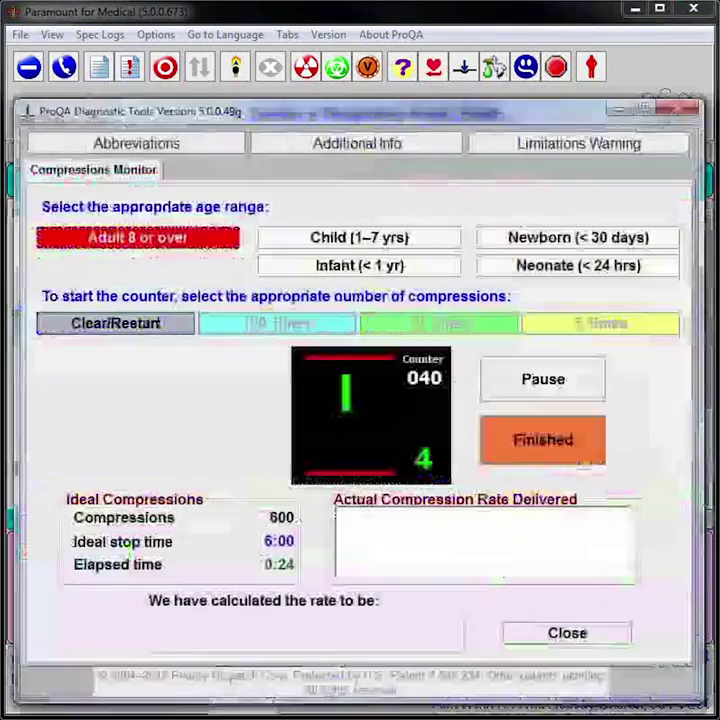